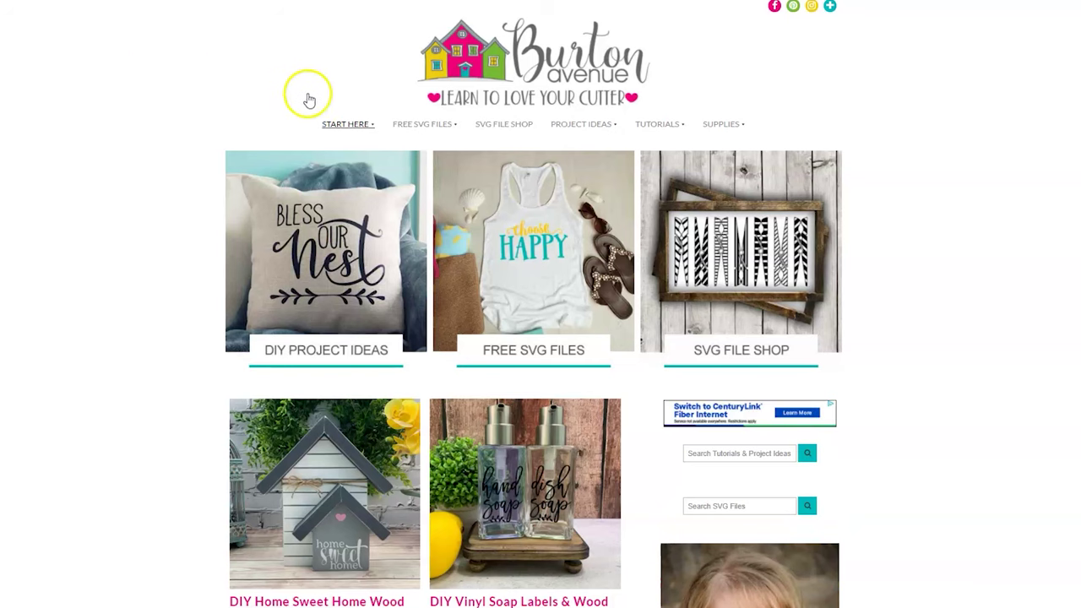
# Open the Burton Avenue Free SVG Library page from the FREE SVG FILES menu
pyautogui.moveTo(421, 123)
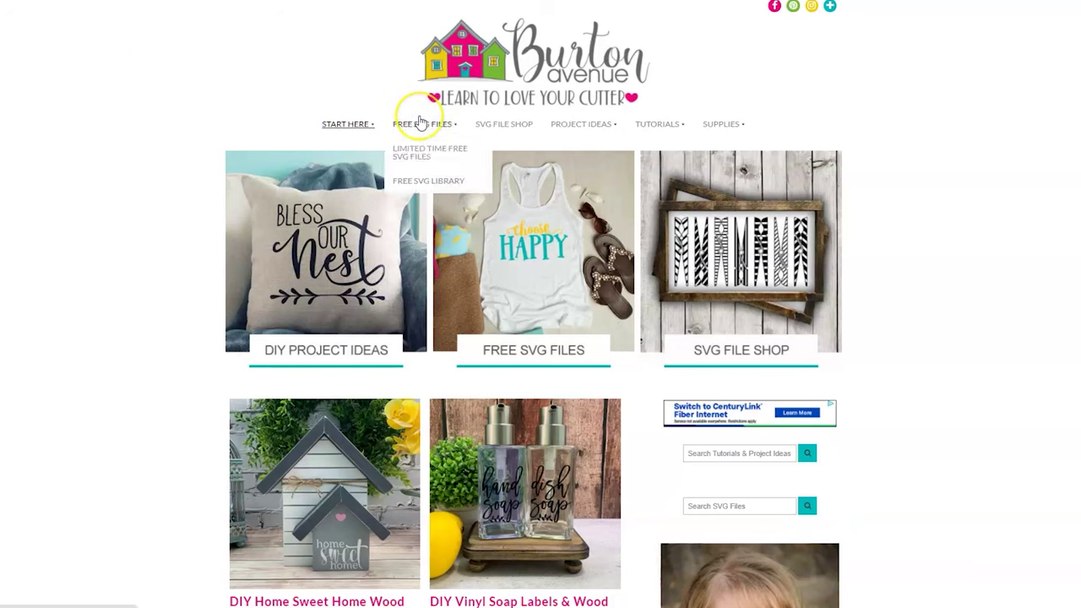
pyautogui.click(418, 187)
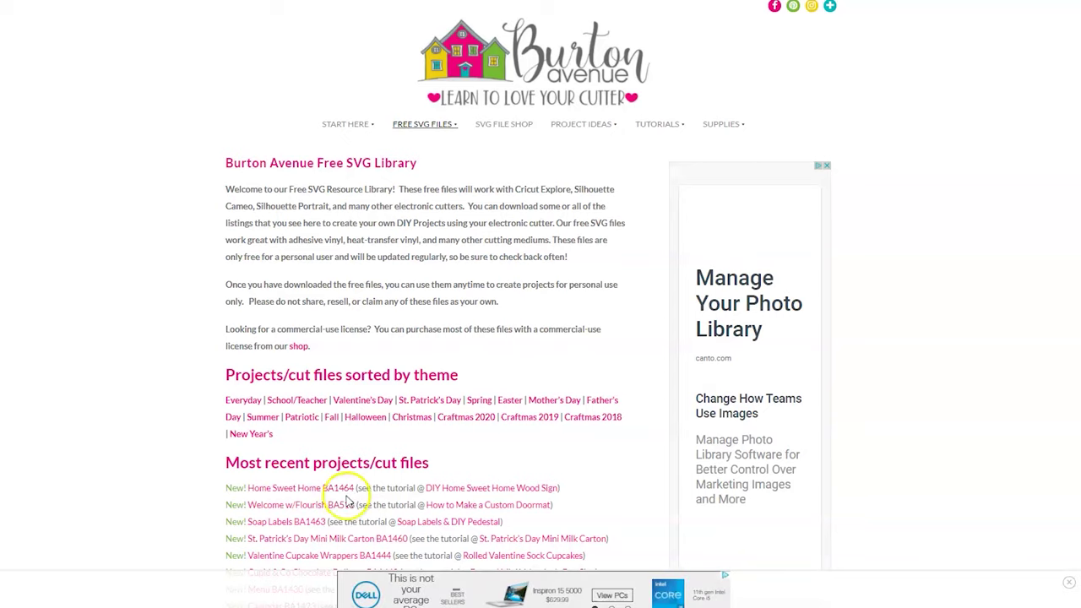
# Go to the Home Sweet Home BA1464 cut file and download its zipped folder
pyautogui.click(301, 488)
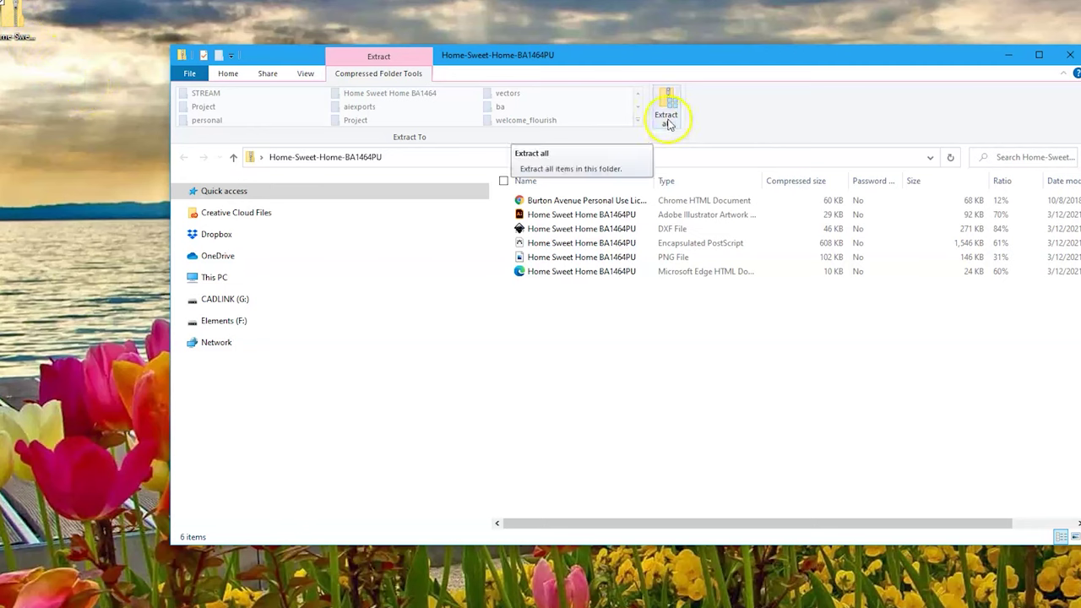
# Extract all six files into a Home-Sweet-Home-BA1464PU folder on the Desktop
pyautogui.click(668, 123)
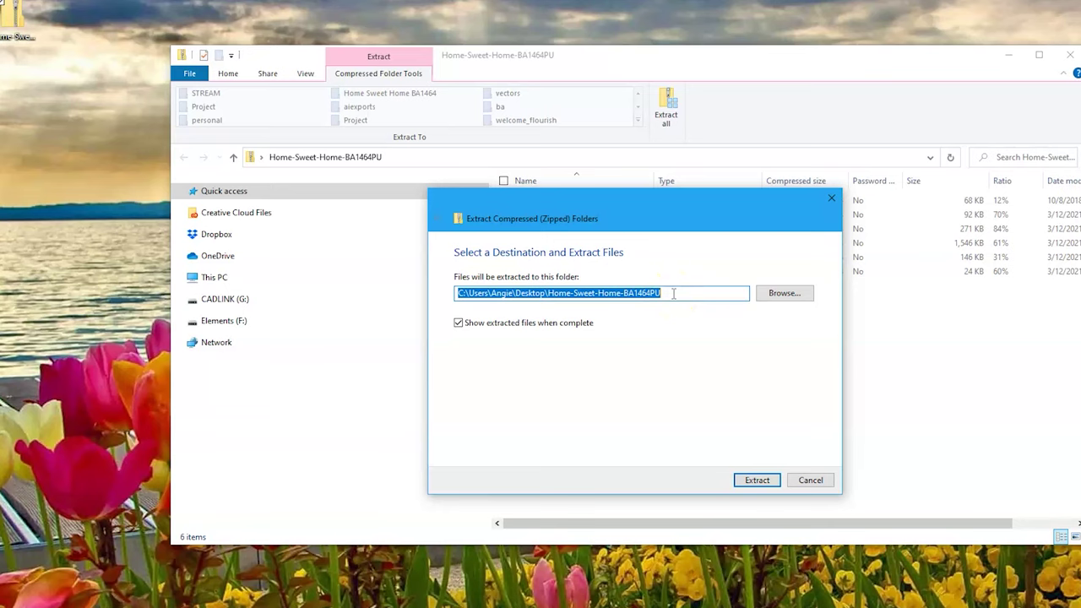
pyautogui.moveTo(459, 293); pyautogui.dragTo(672, 295)
pyautogui.click(754, 480)
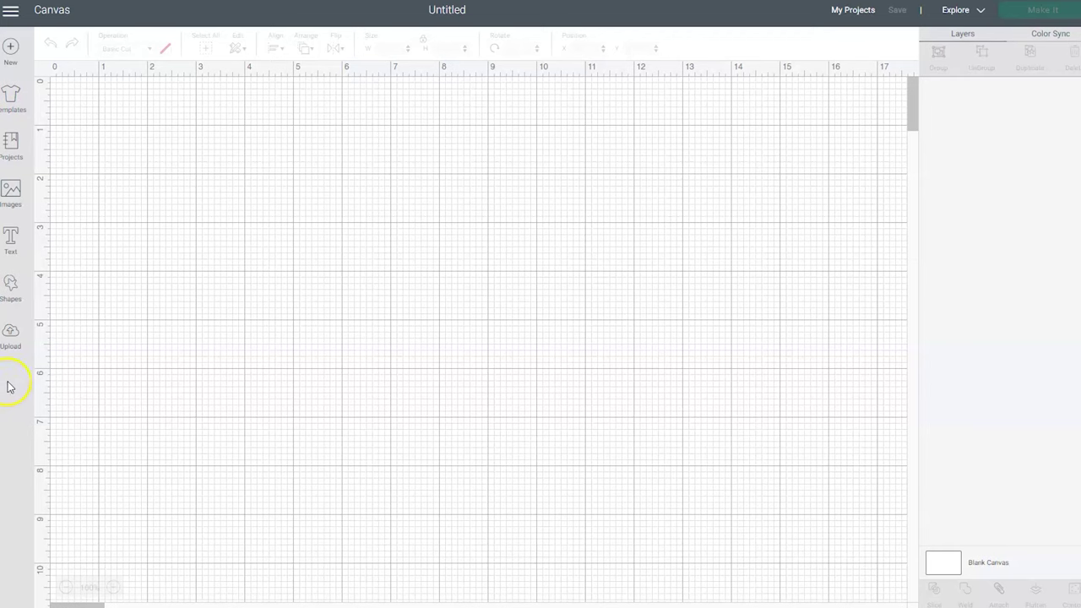
# Upload the Home Sweet Home BA1464PU SVG from the extracted folder and insert it onto the canvas
pyautogui.click(11, 334)
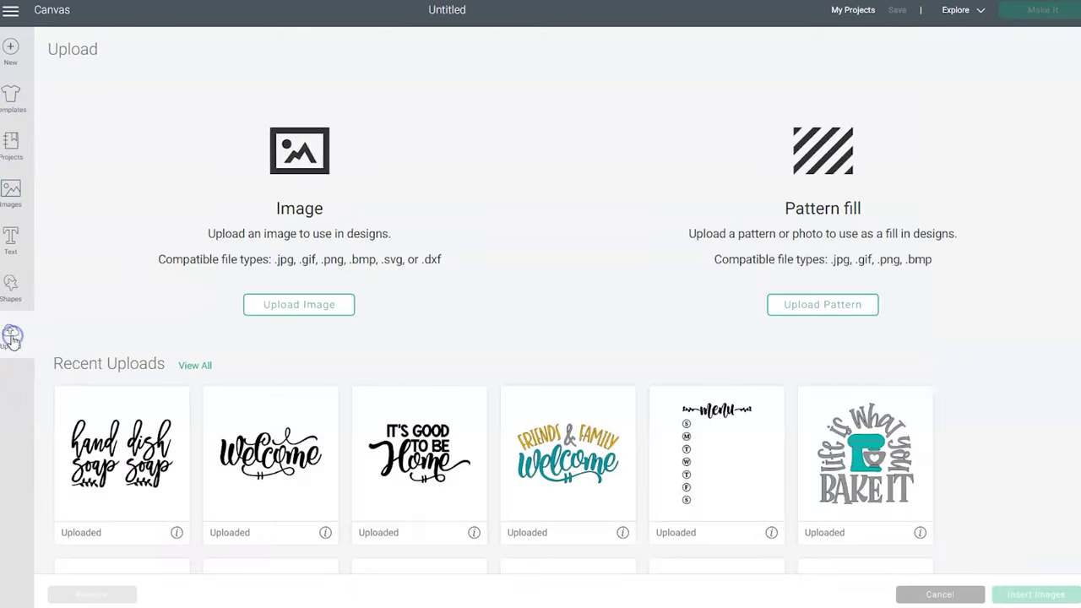
pyautogui.click(306, 309)
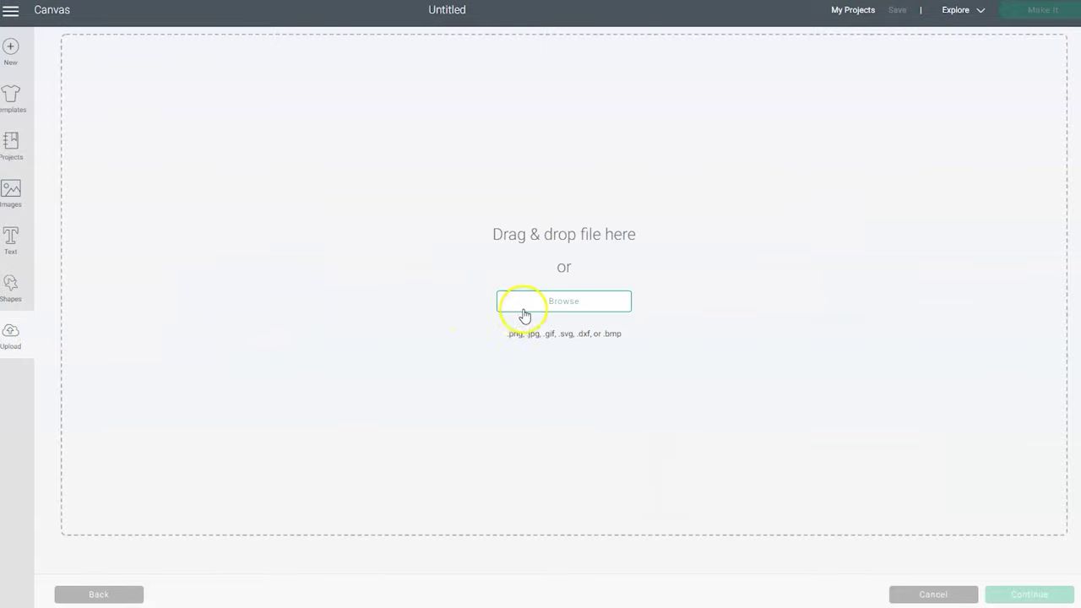
pyautogui.click(560, 306)
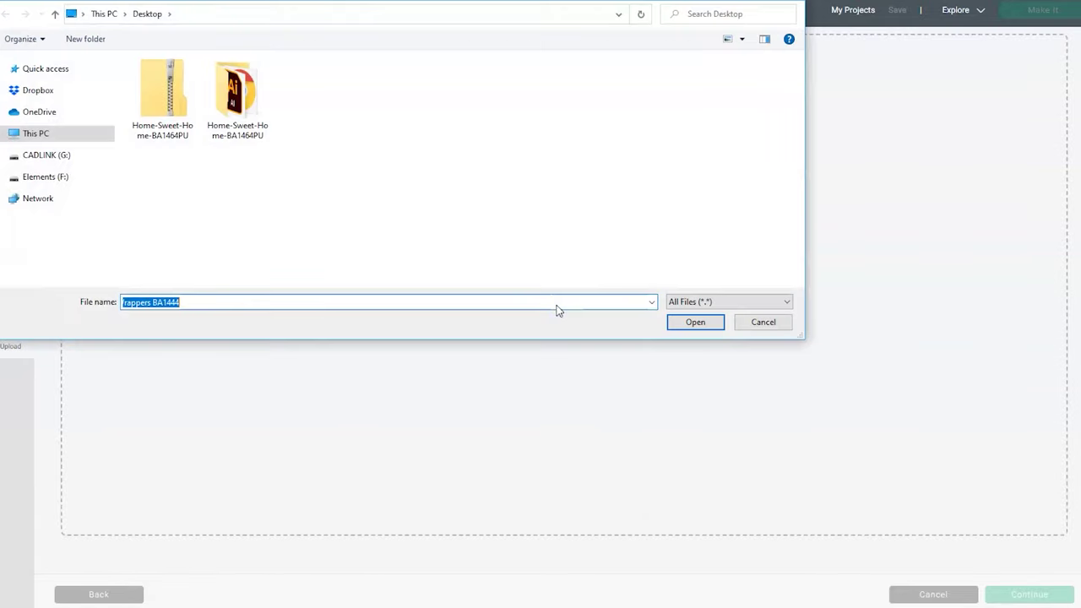
pyautogui.click(433, 244)
pyautogui.doubleClick(247, 115)
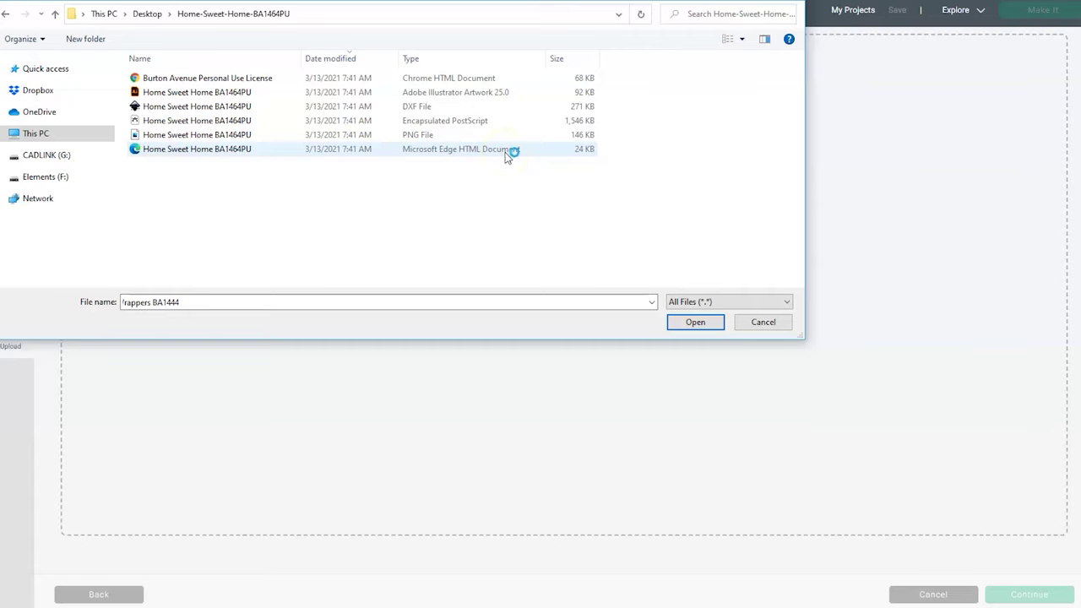
pyautogui.click(216, 152)
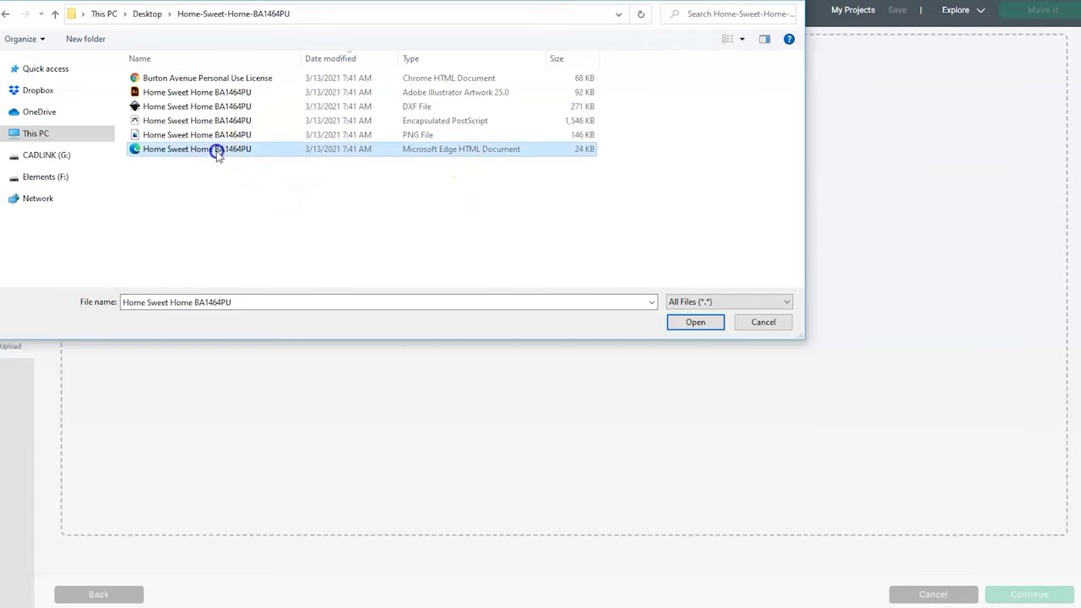
pyautogui.click(679, 323)
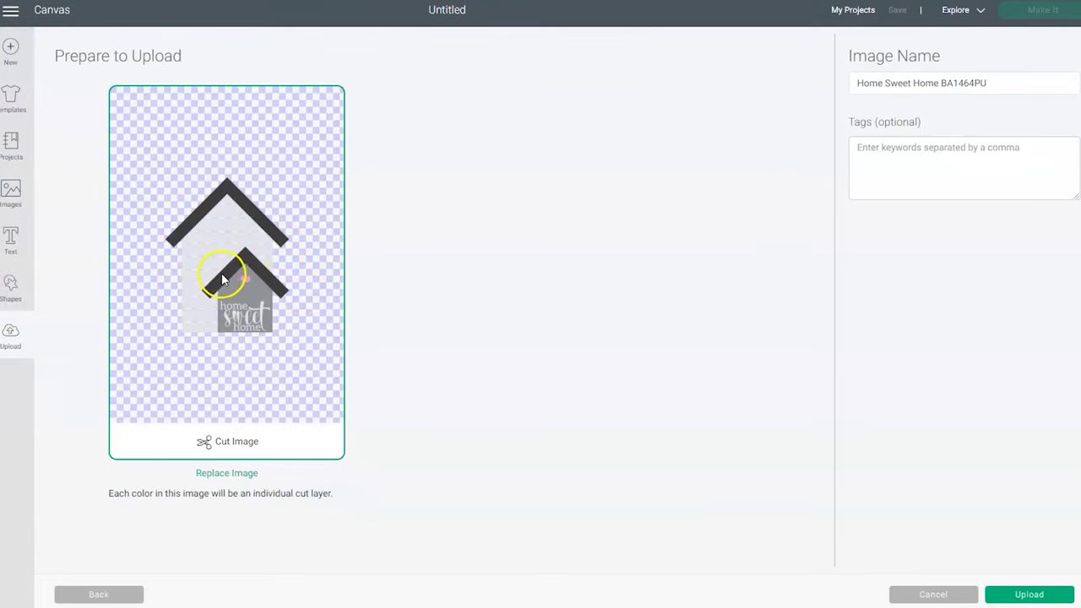
pyautogui.click(1045, 596)
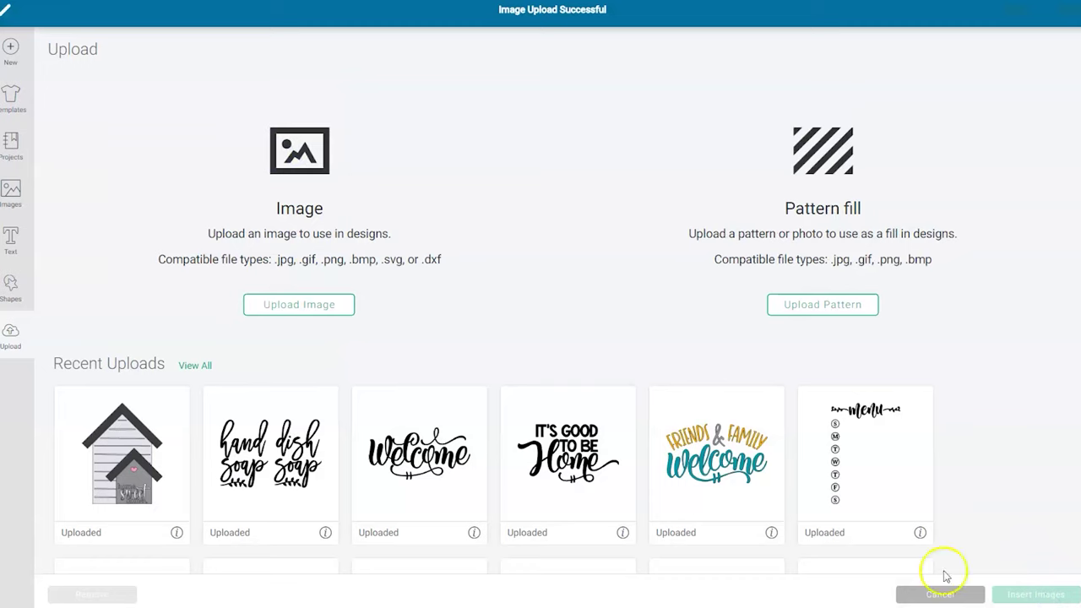
pyautogui.click(120, 462)
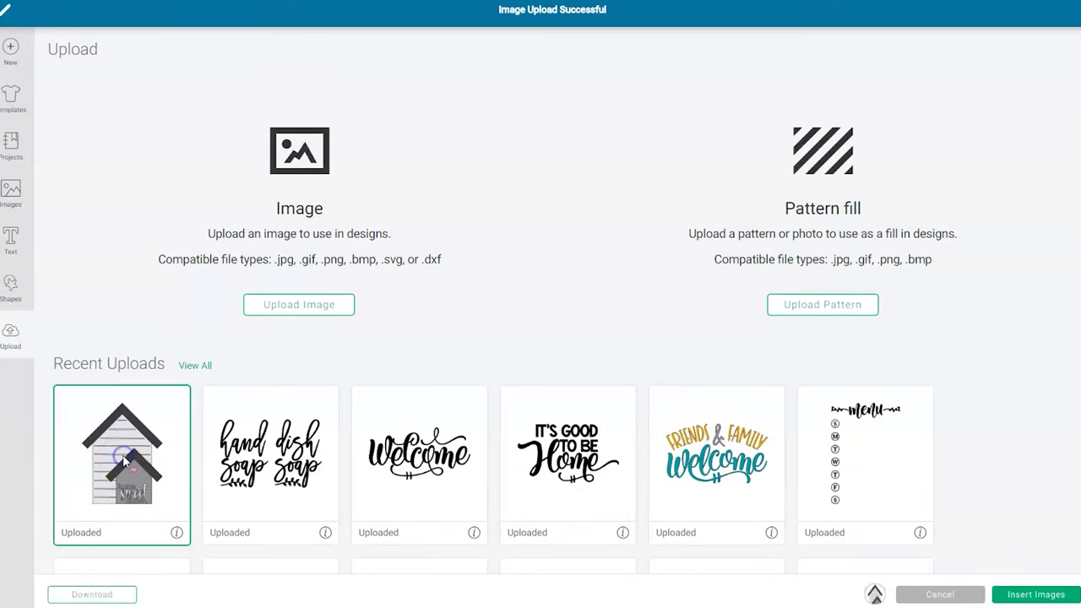
pyautogui.click(1041, 595)
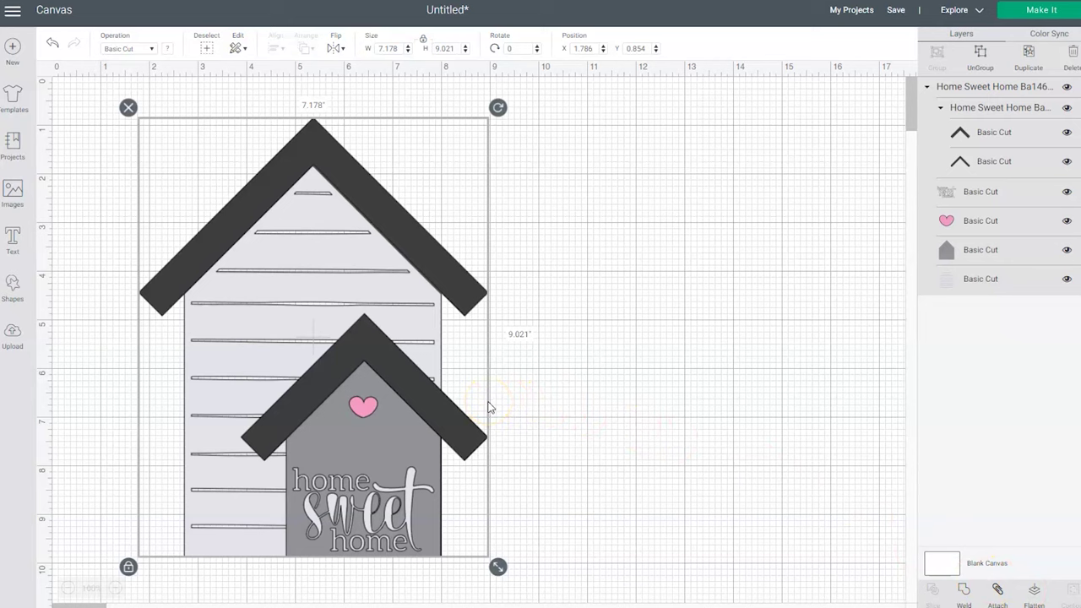
# Select the house design and shift it further right on the canvas
pyautogui.click(579, 425)
pyautogui.click(451, 434)
pyautogui.moveTo(452, 436); pyautogui.dragTo(566, 426)
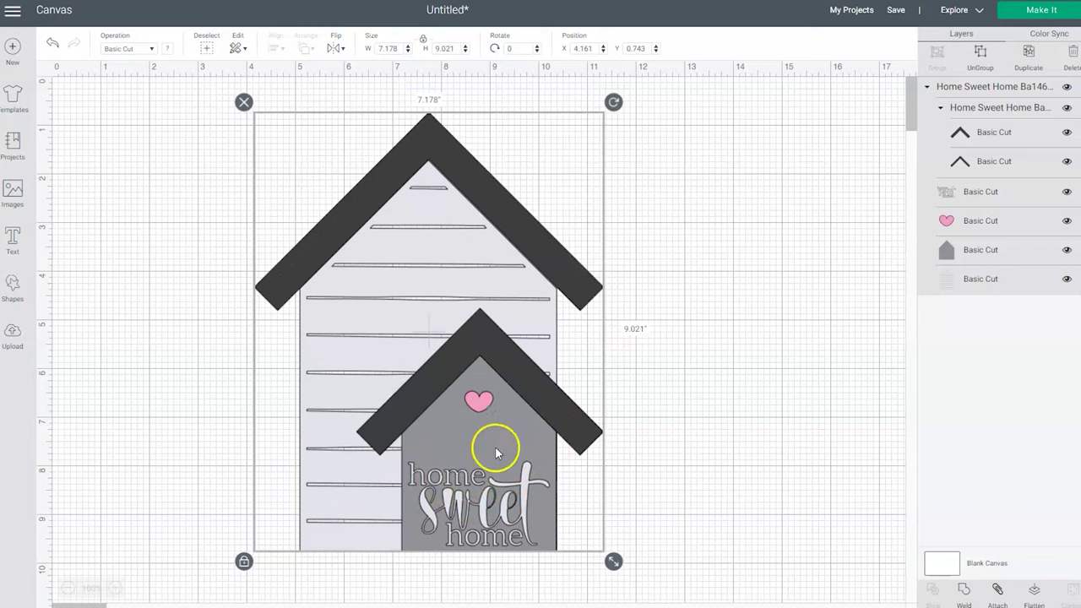
# Ungroup the design and delete both dark roofs
pyautogui.rightClick(545, 411)
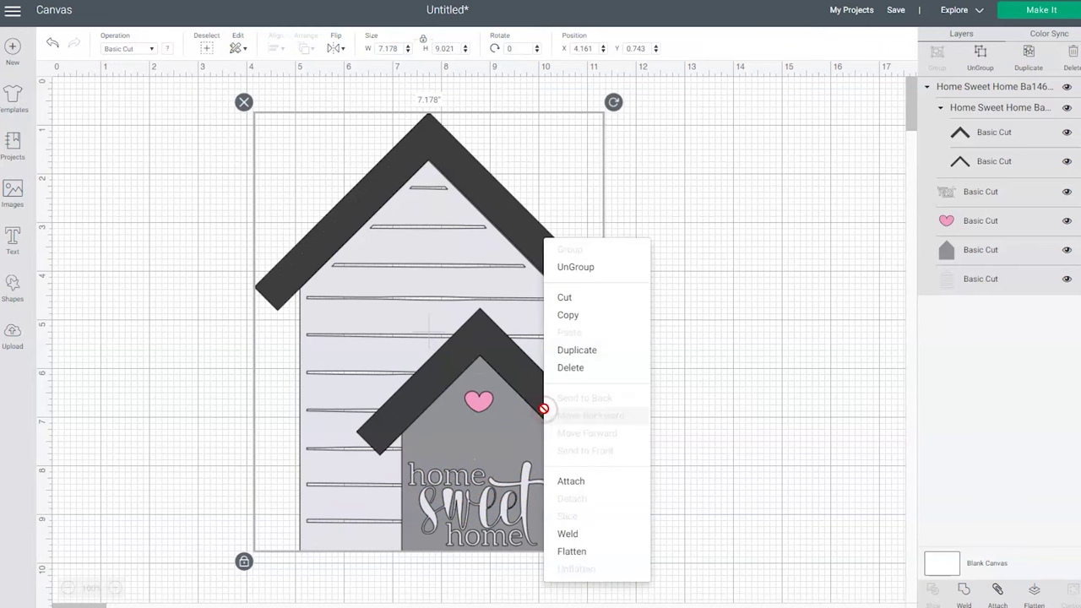
pyautogui.click(587, 269)
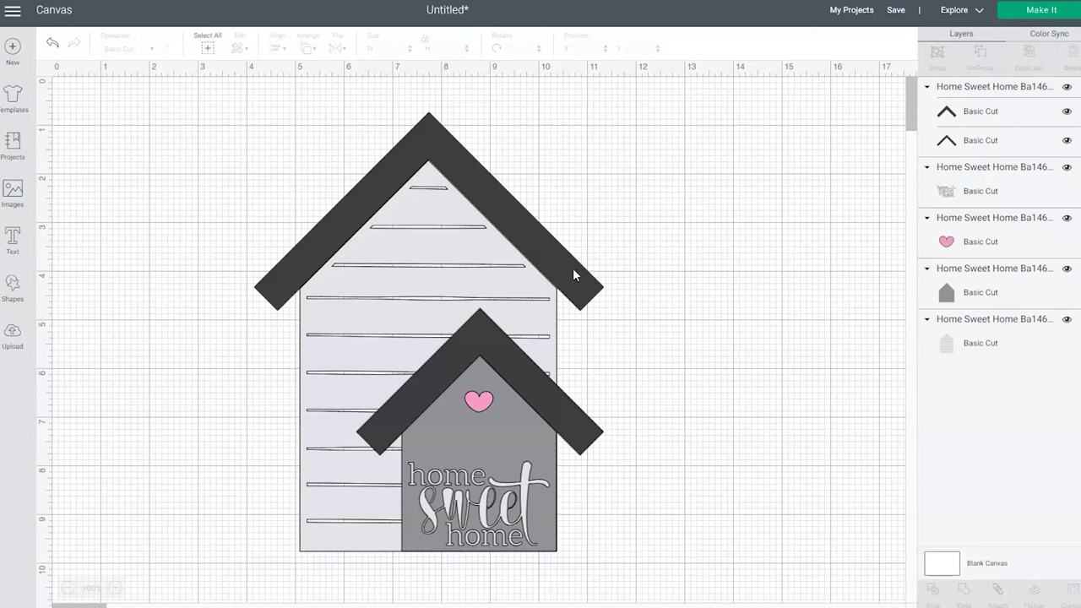
pyautogui.click(573, 270)
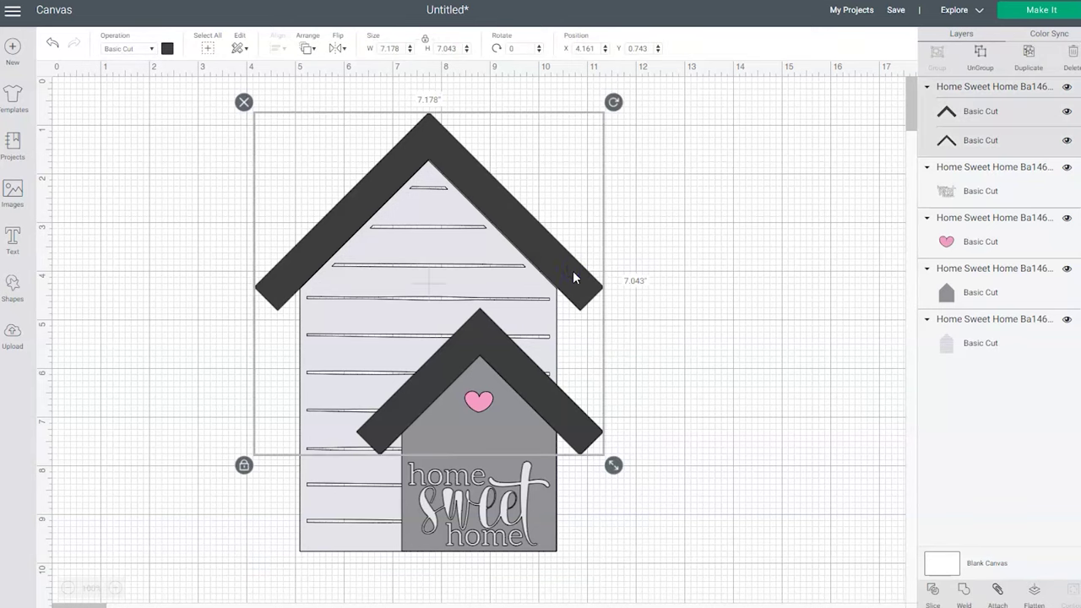
pyautogui.press('Delete')
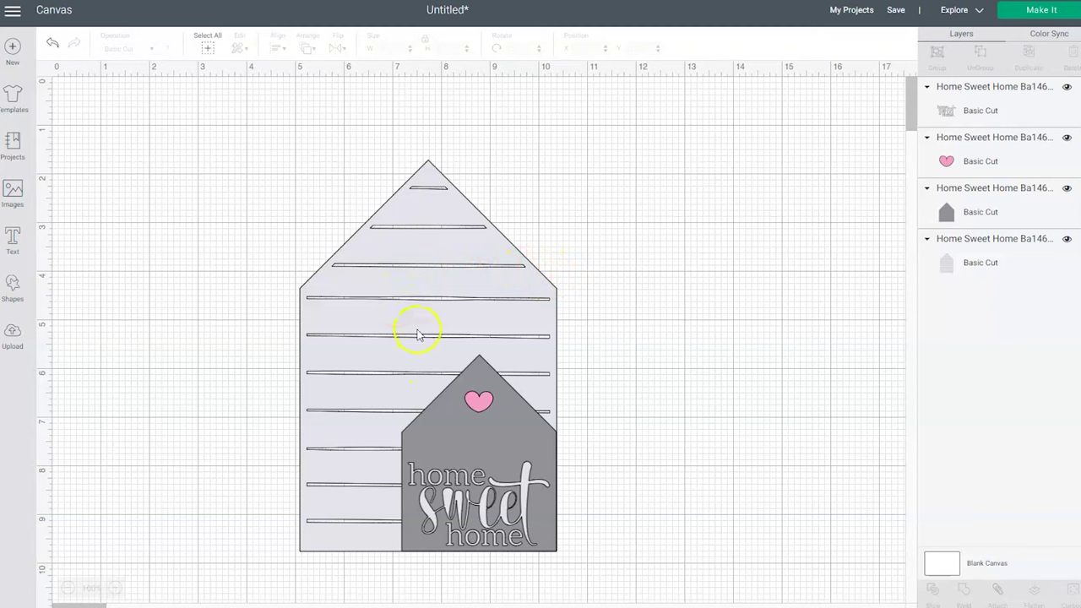
# Place the large striped house at the top-left and set its width to 5.75 in
pyautogui.moveTo(403, 320); pyautogui.dragTo(191, 266)
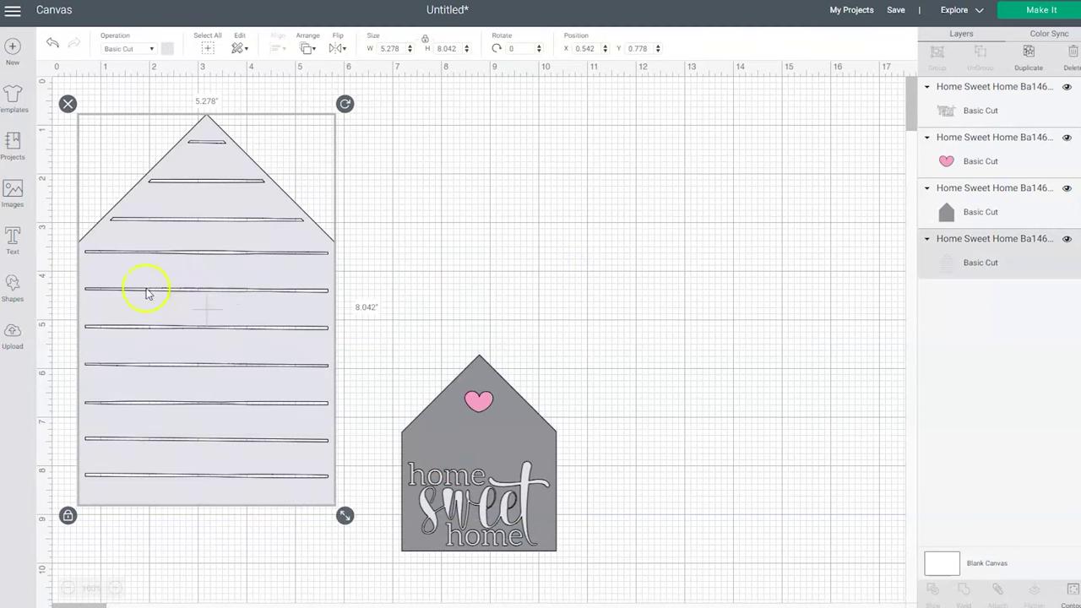
pyautogui.click(374, 50)
pyautogui.press('Return')
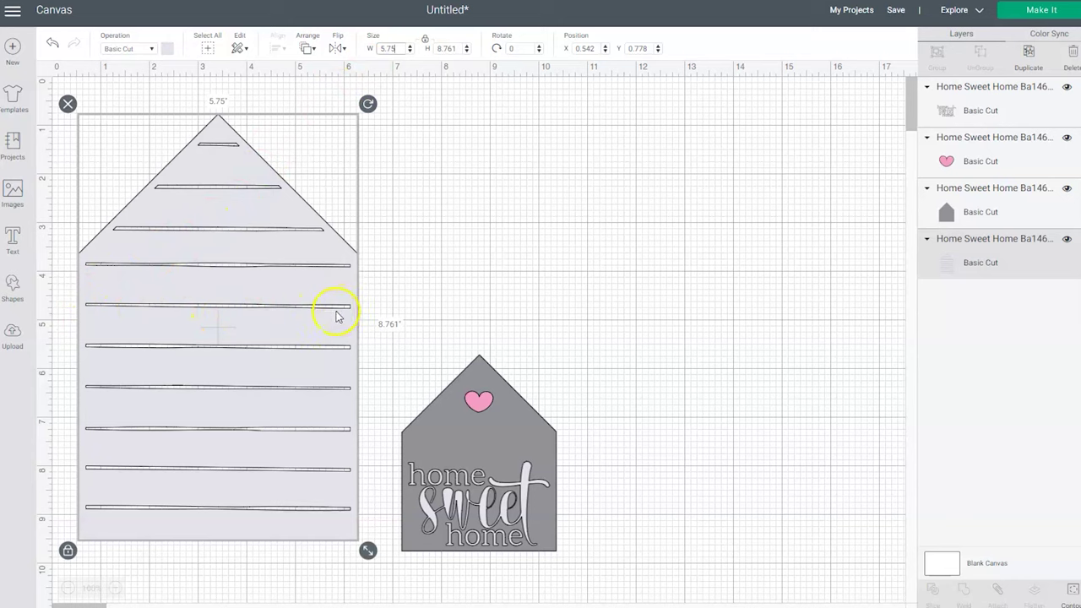
pyautogui.moveTo(311, 313); pyautogui.dragTo(292, 294)
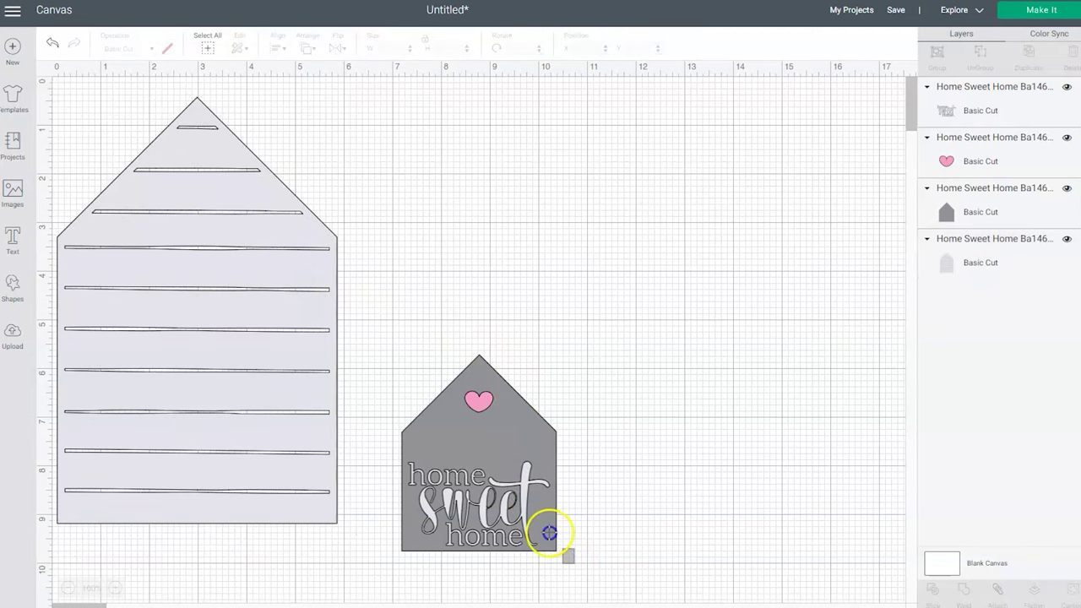
# Move the home sweet home house up and set its width to 3.5 in
pyautogui.moveTo(476, 447); pyautogui.dragTo(482, 379)
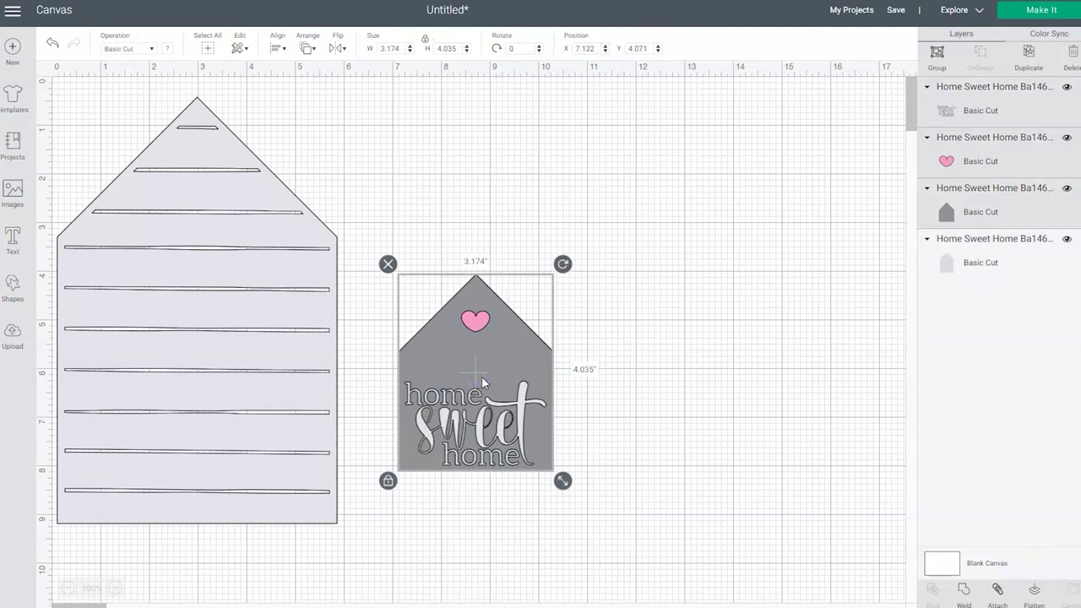
pyautogui.click(378, 49)
pyautogui.press('Return')
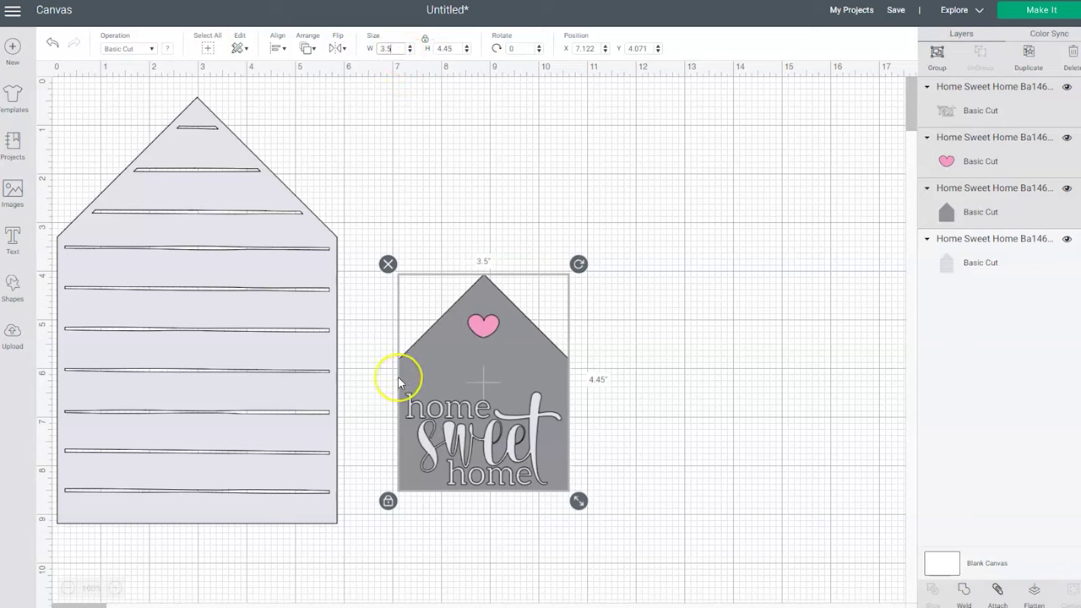
# Attach the small house, heart and lettering, and place the piece beside the large house
pyautogui.moveTo(445, 373); pyautogui.dragTo(447, 375)
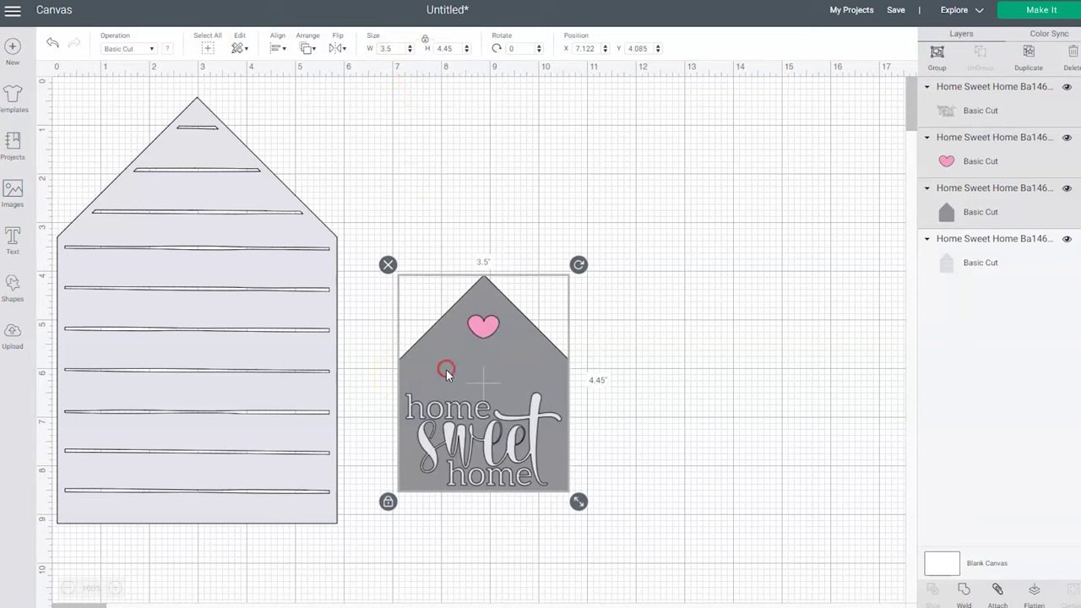
pyautogui.rightClick(447, 375)
pyautogui.click(476, 436)
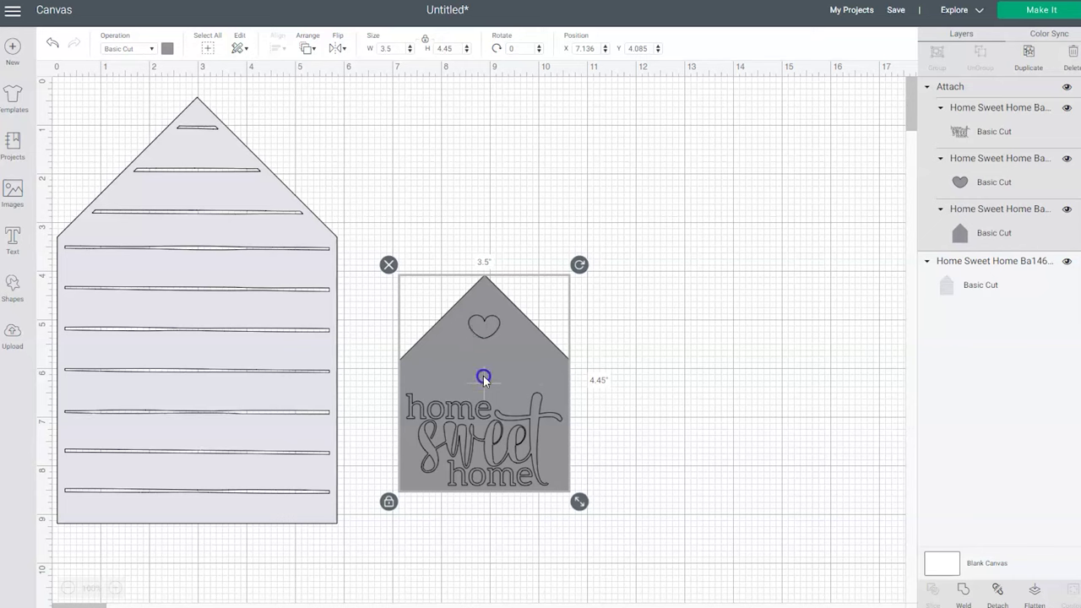
pyautogui.moveTo(482, 375); pyautogui.dragTo(476, 360)
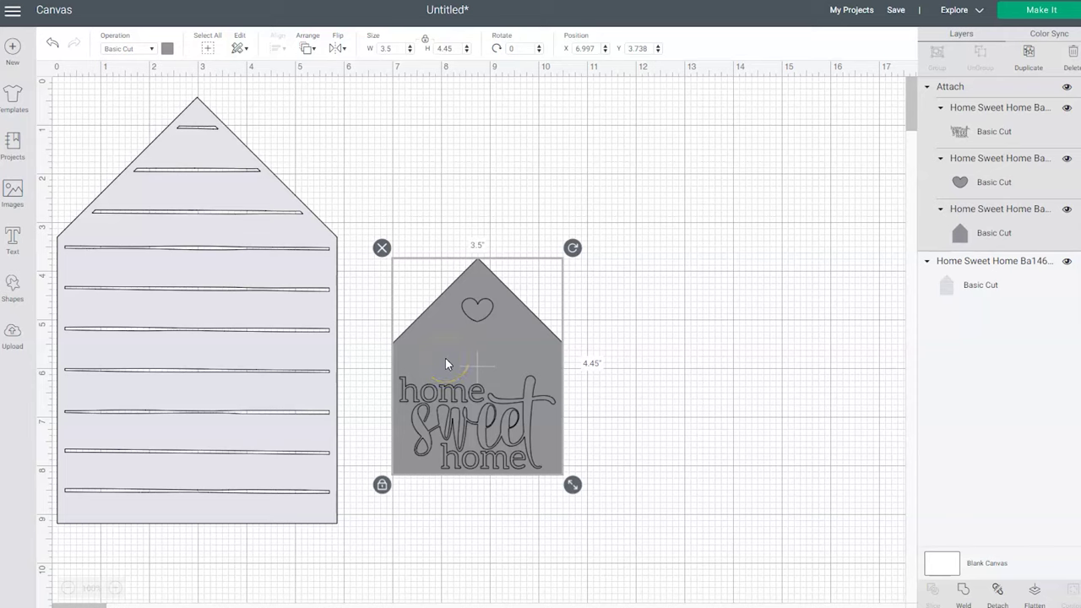
# Color Sync the large house to the sign's grey and go to the mat Prepare screen
pyautogui.click(1050, 35)
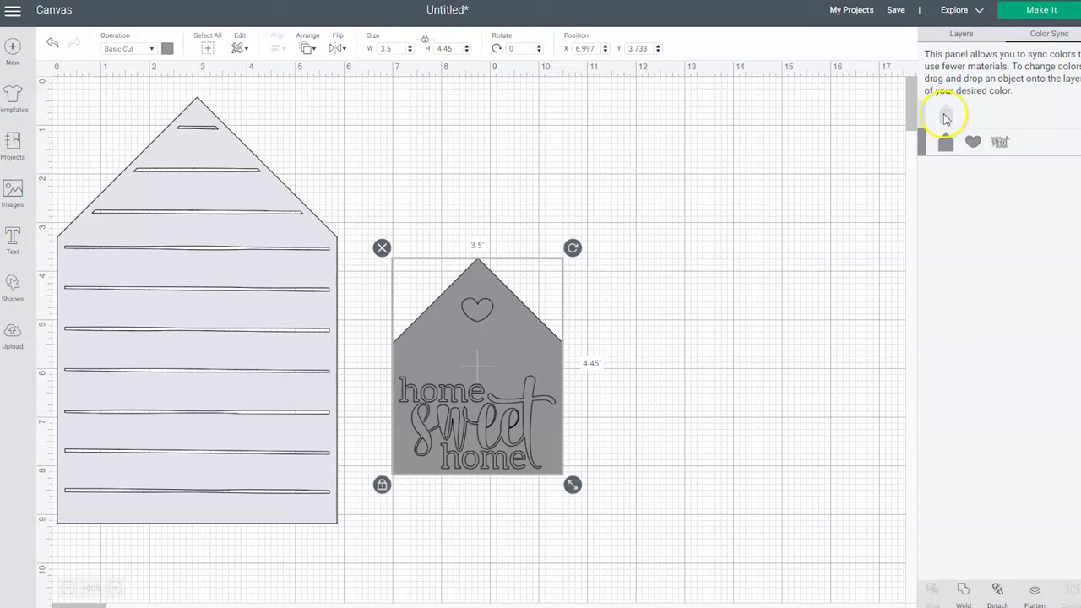
pyautogui.moveTo(946, 118); pyautogui.dragTo(952, 140)
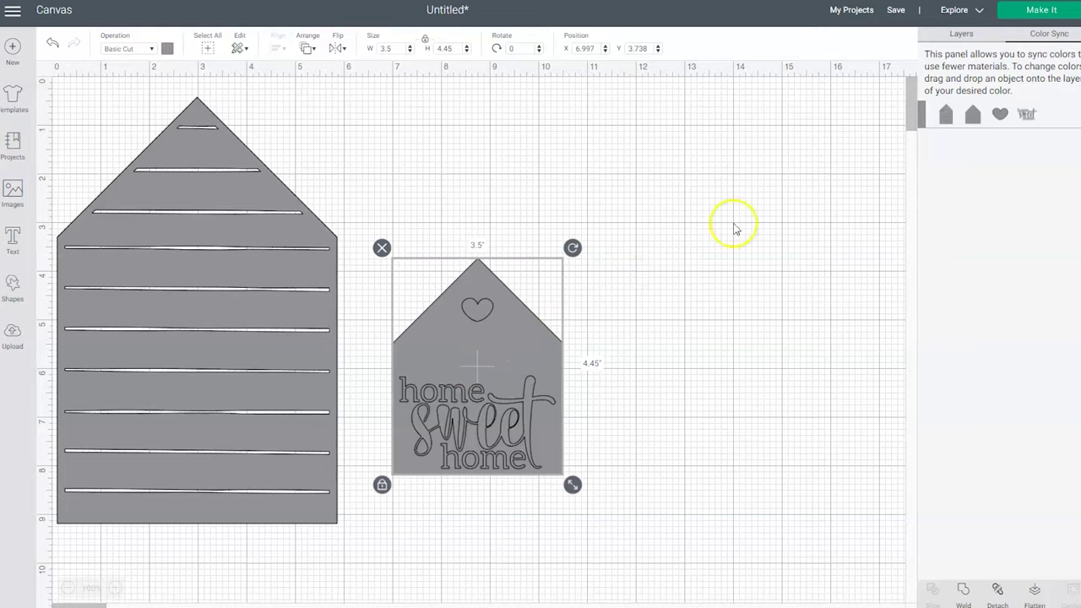
pyautogui.click(1013, 15)
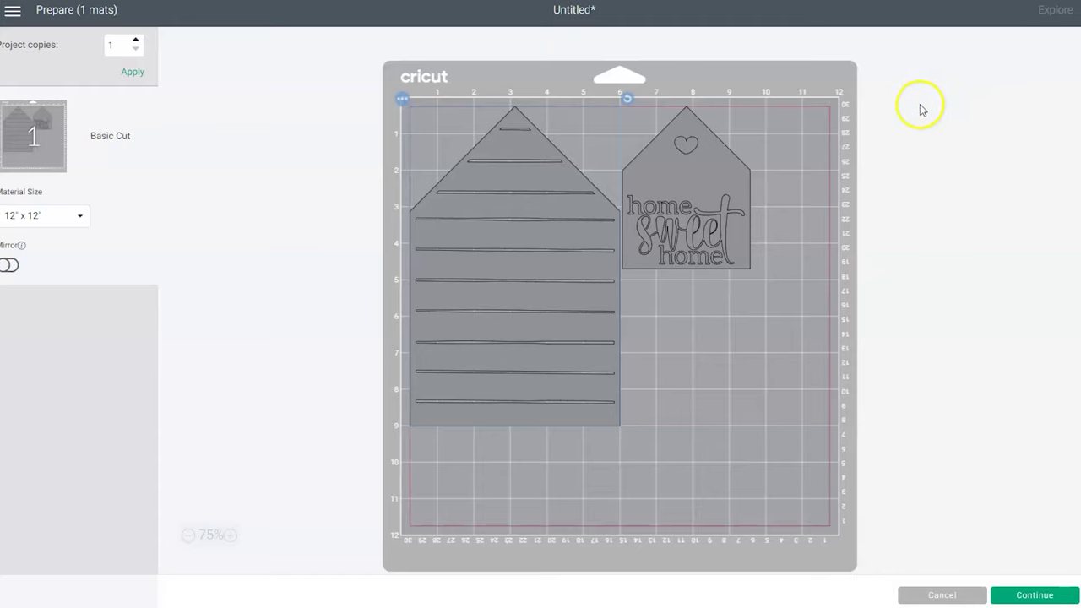
# Nudge the home sweet home piece right on the mat and continue to the Make screen
pyautogui.click(645, 218)
pyautogui.moveTo(645, 215); pyautogui.dragTo(675, 218)
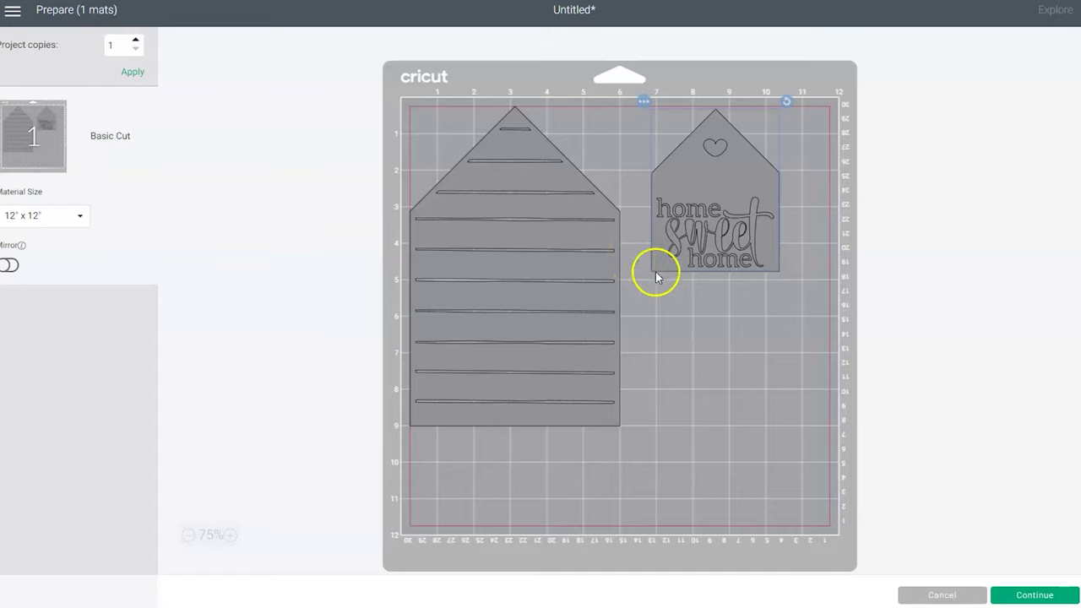
pyautogui.click(1025, 593)
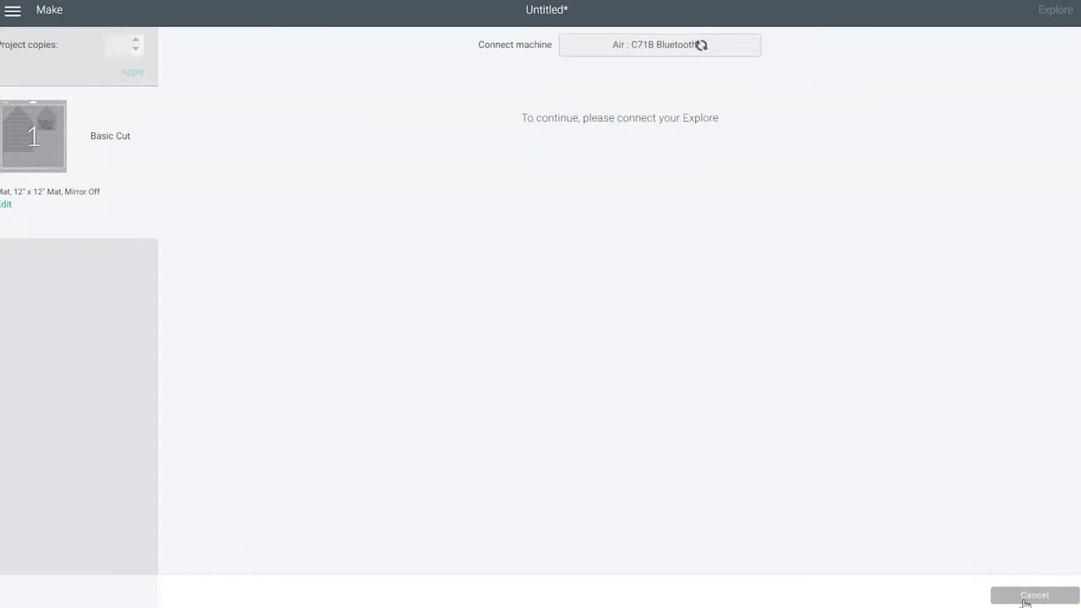